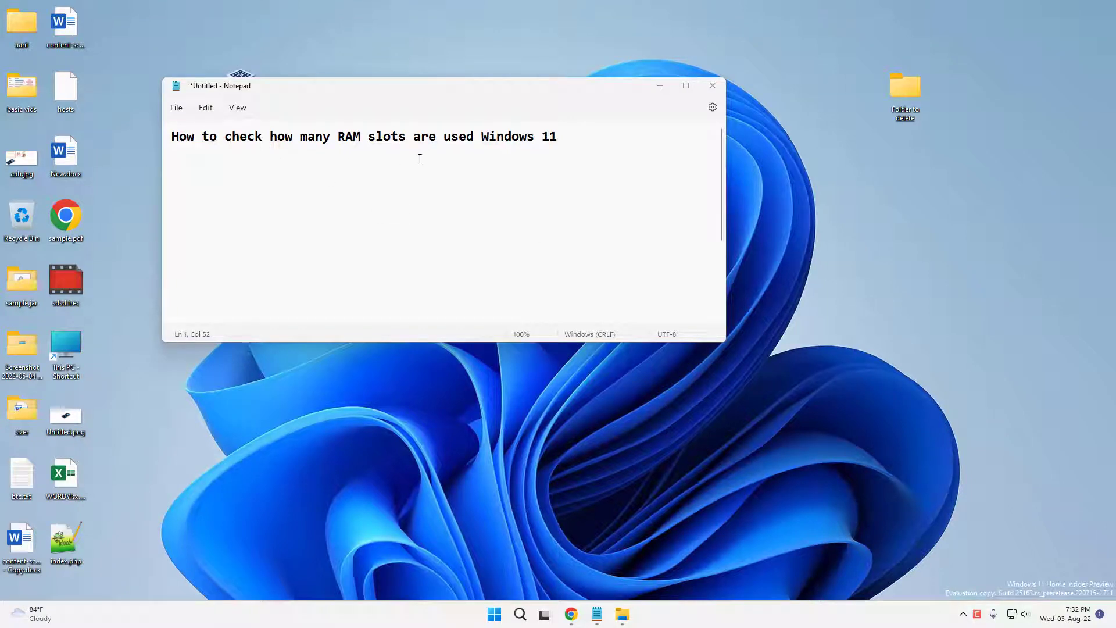
- Minimize Notepad and open Task Manager from the Start button's right-click menu
click(660, 86)
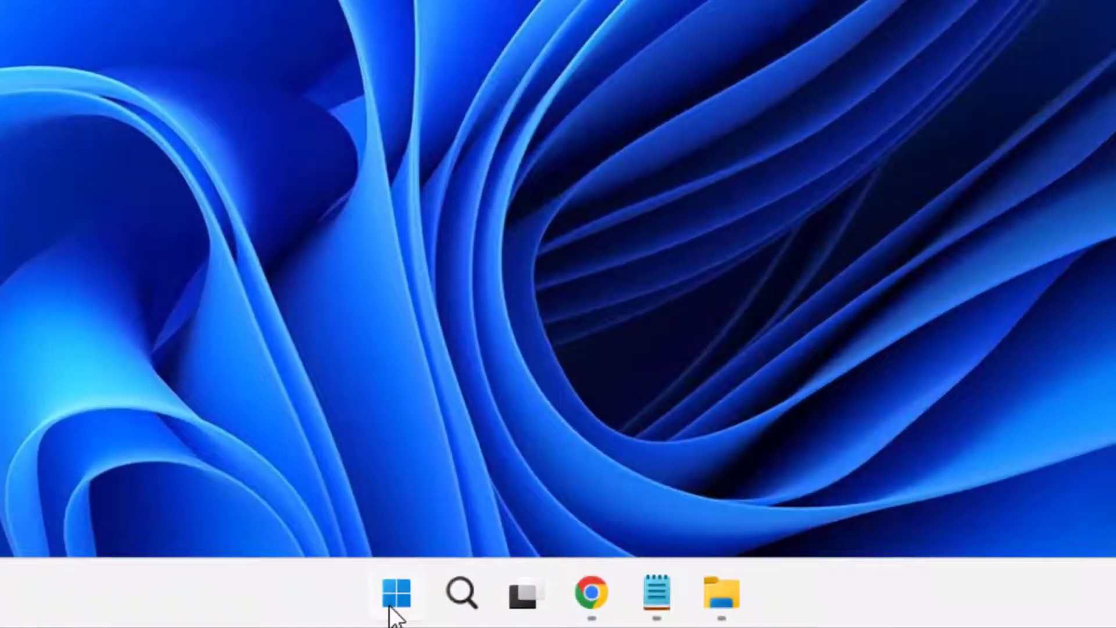
right_click(495, 616)
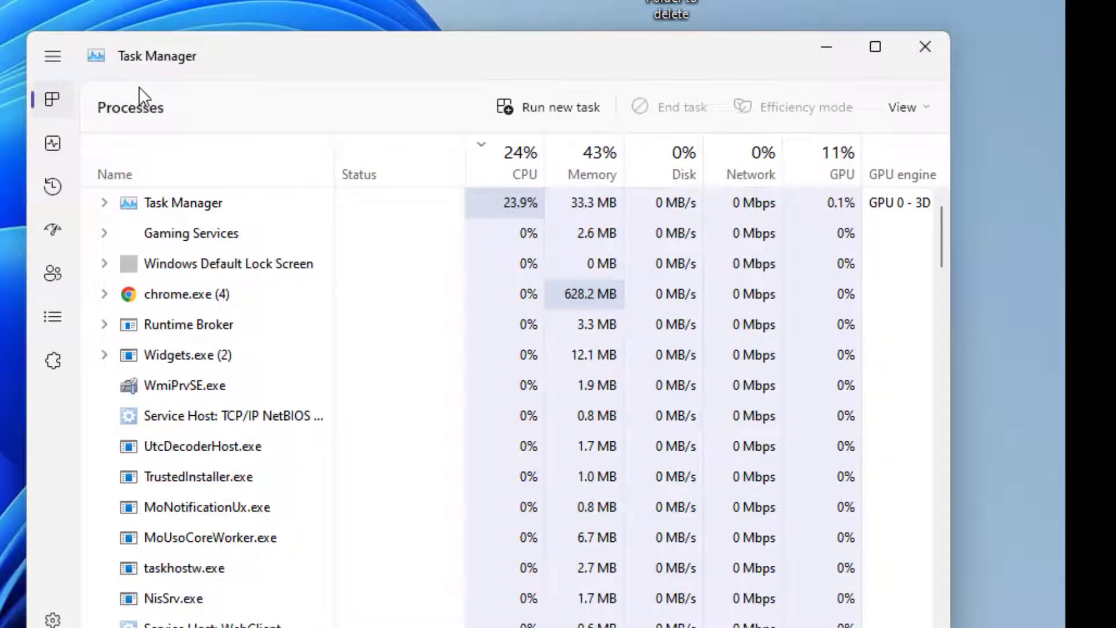
- View Task Manager's Performance > Memory details showing 2 of 2 slots used, 8 GB each
click(52, 143)
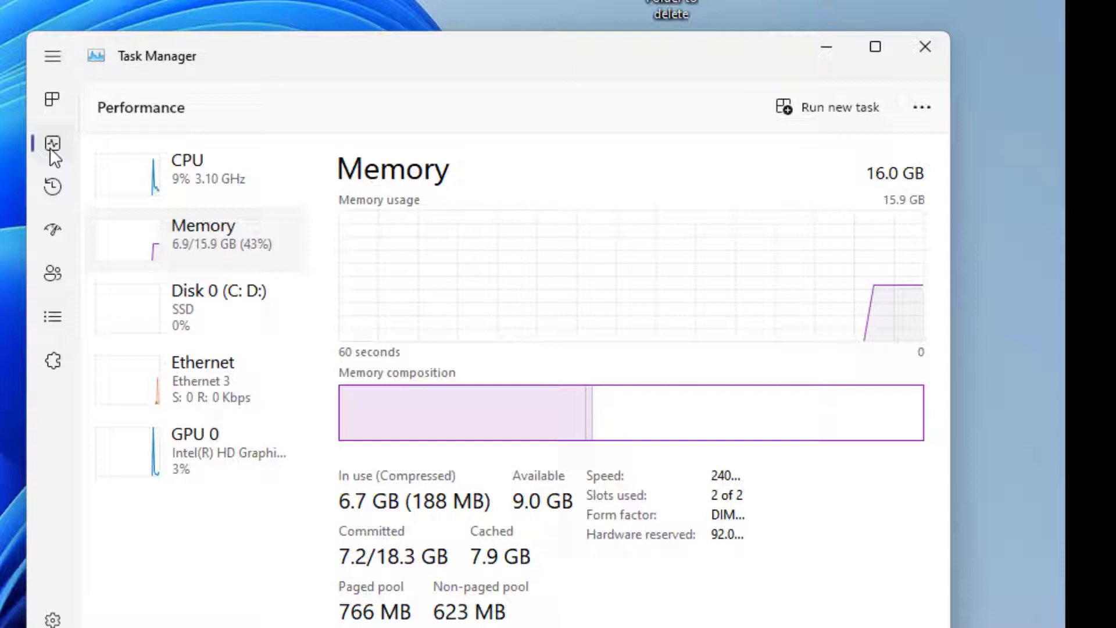
click(217, 248)
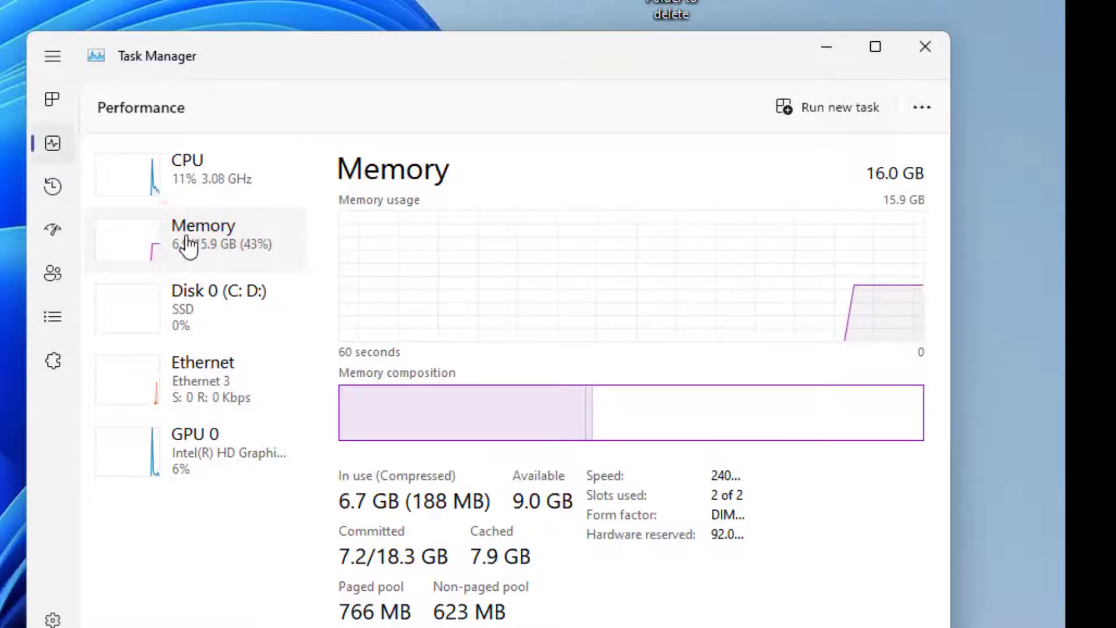
double_click(217, 247)
click(159, 160)
double_click(160, 159)
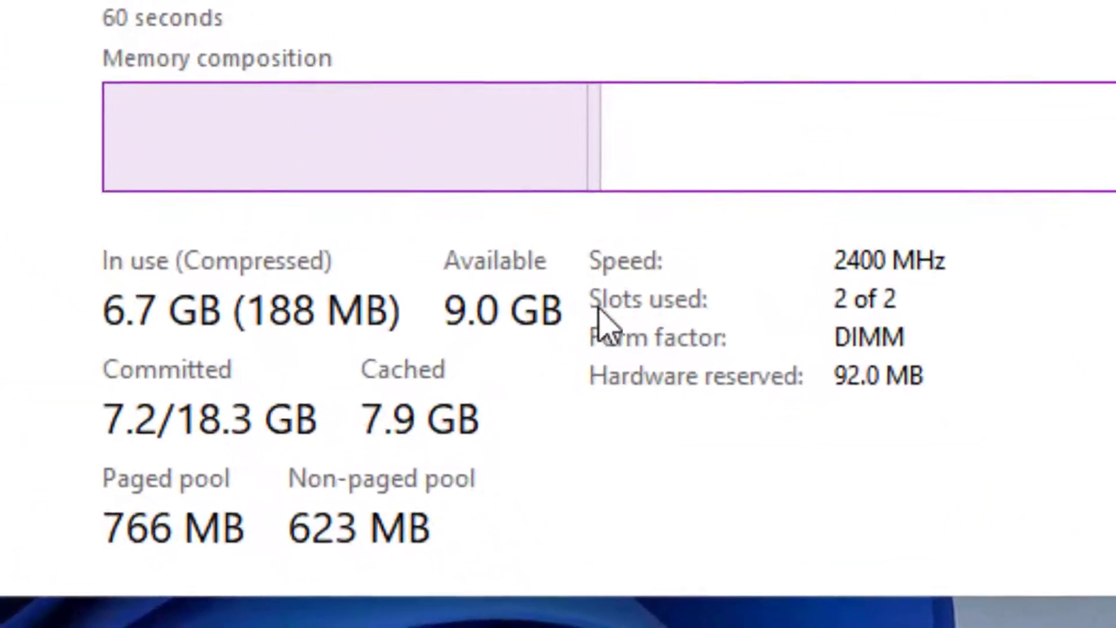
click(594, 490)
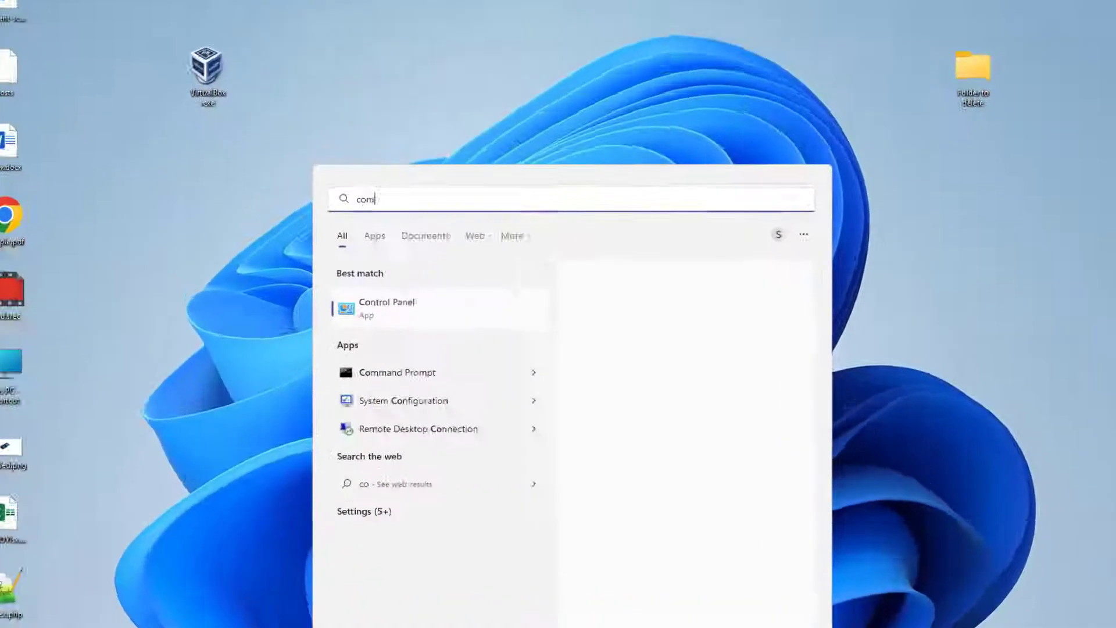
text(mand)
text( p)
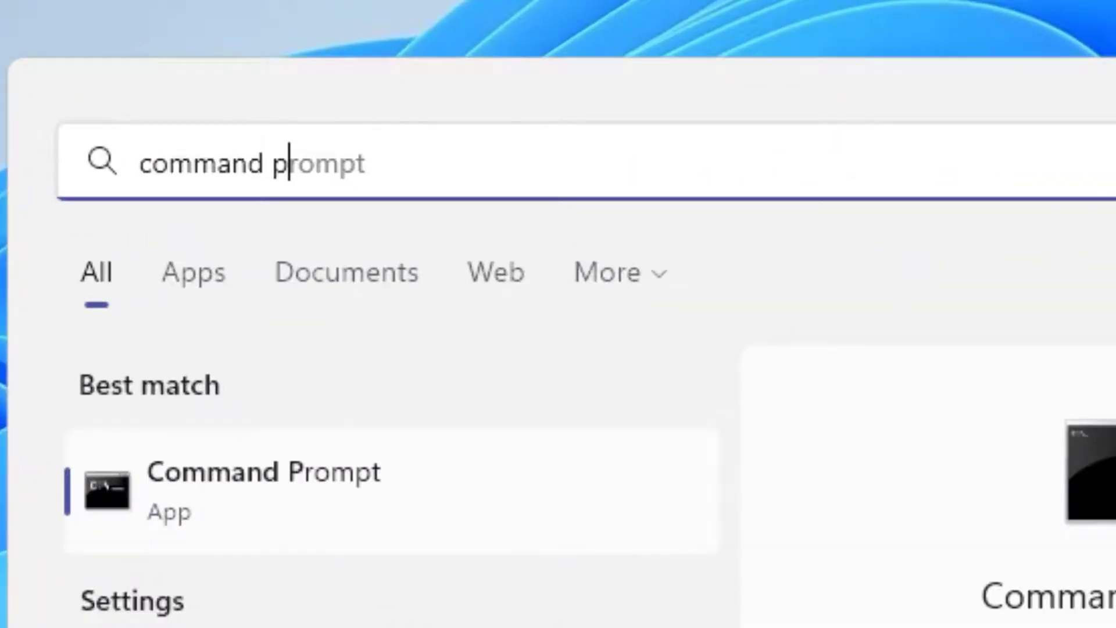
text(rompt)
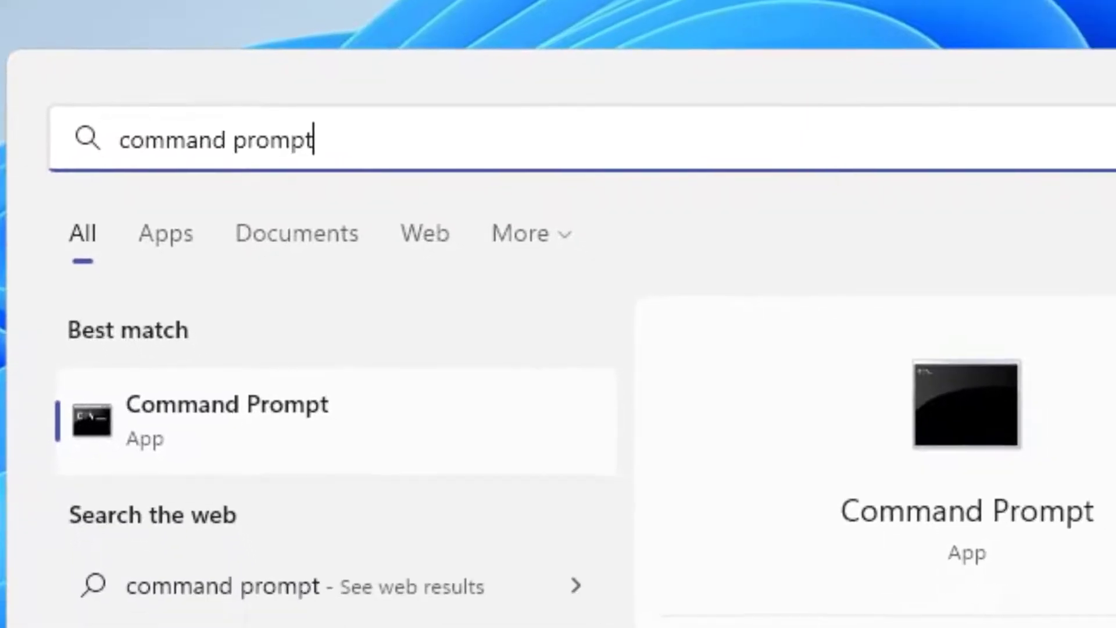
- Run the Command Prompt search result as administrator and approve the UAC prompt
right_click(341, 443)
click(472, 481)
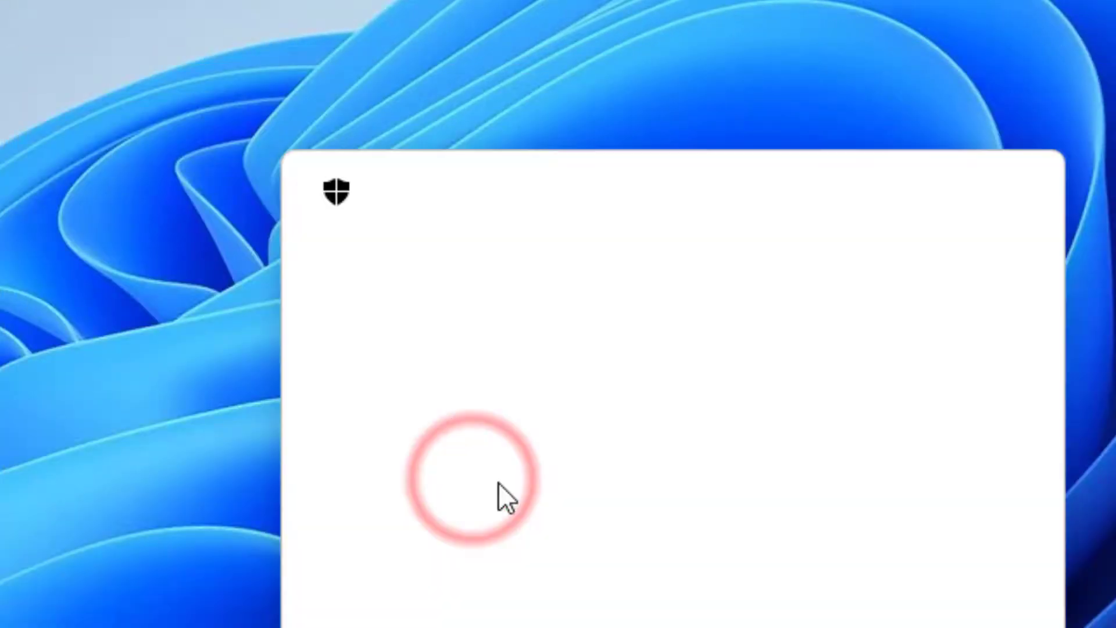
click(472, 481)
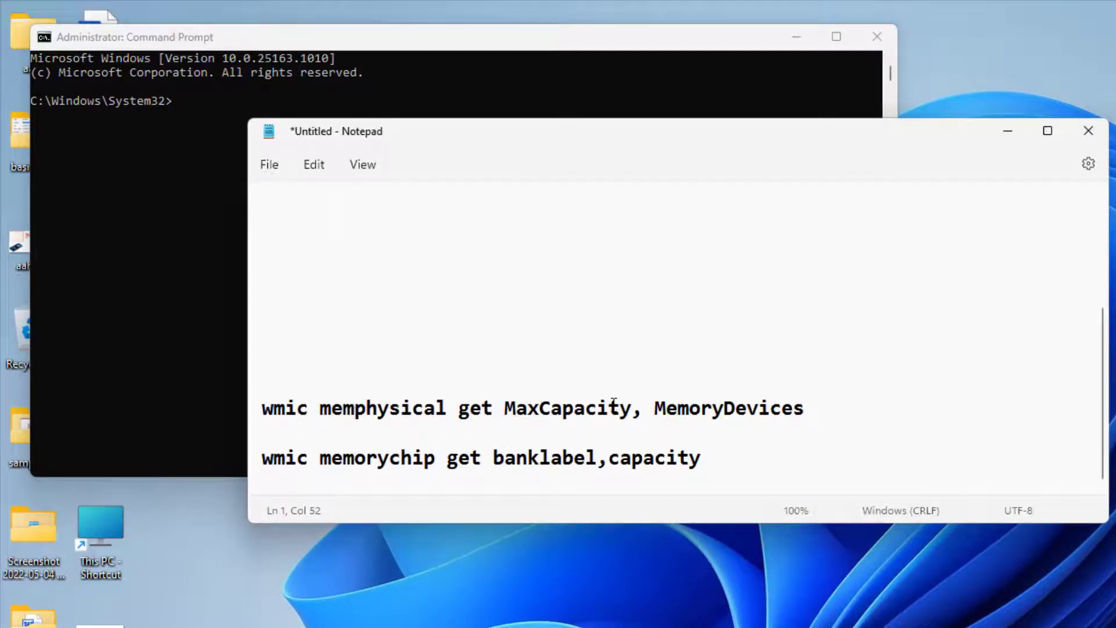
- Copy 'wmic memphysical get MaxCapacity, MemoryDevices' from the Notepad note
drag(1004, 509, 324, 524)
right_click(375, 502)
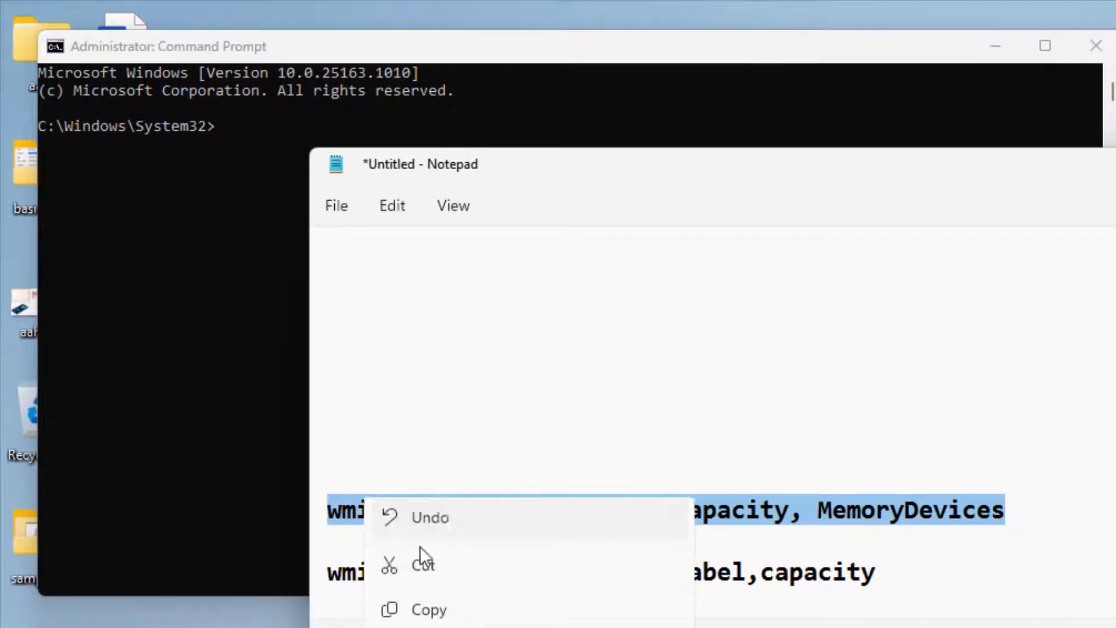
click(457, 606)
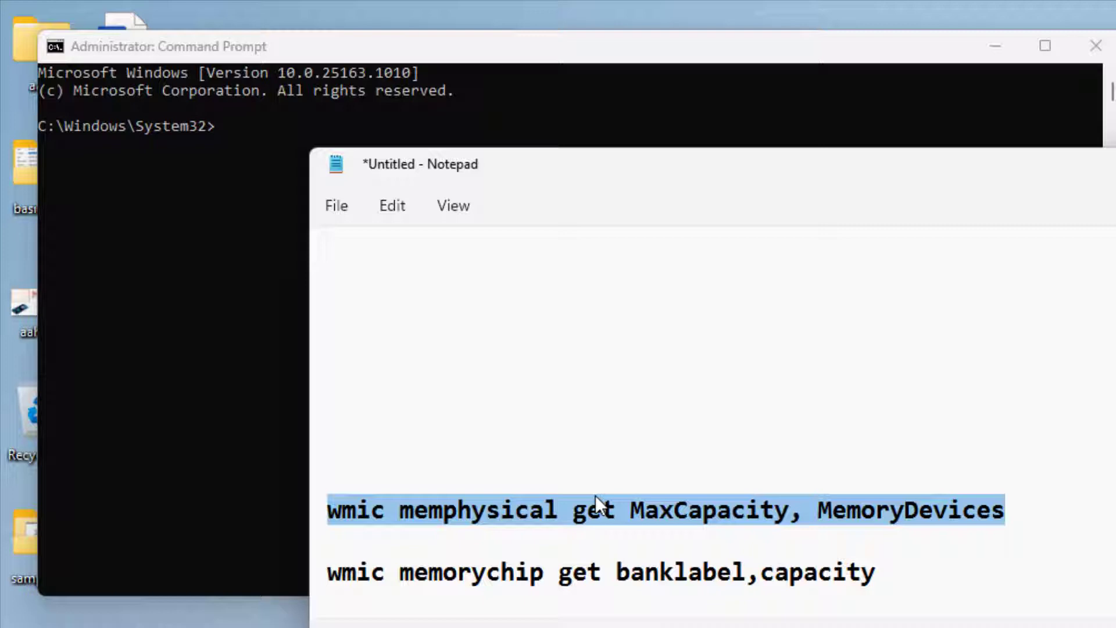
click(539, 550)
drag(933, 572, 345, 586)
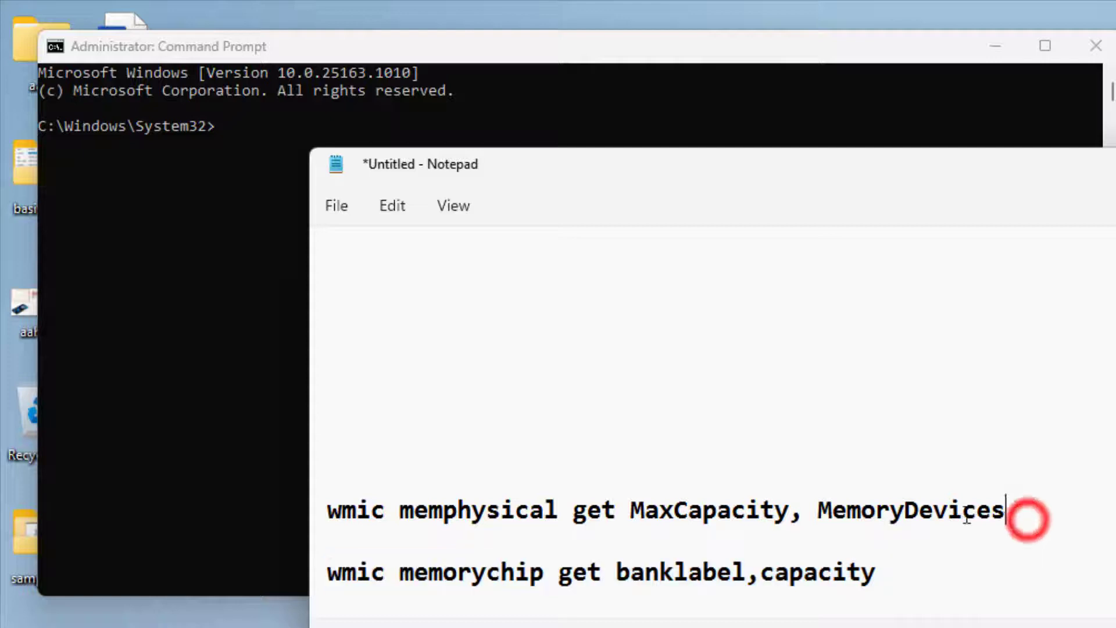
drag(1020, 513, 339, 519)
right_click(367, 511)
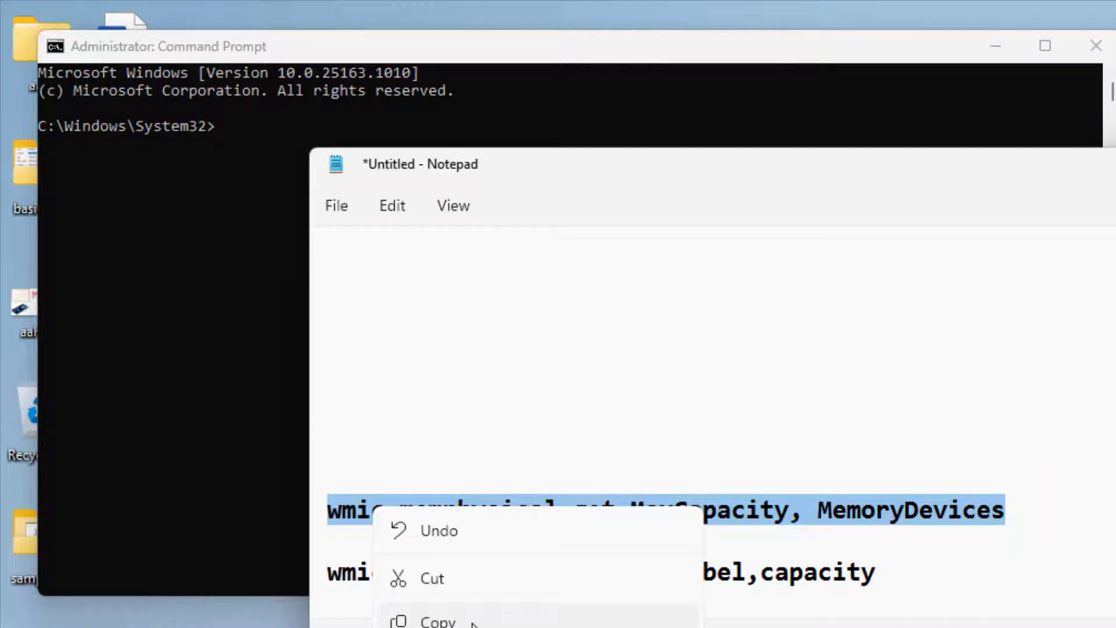
click(436, 612)
- Paste and run the memphysical query, showing 33554432 maximum capacity and 2 devices
drag(839, 167, 1022, 146)
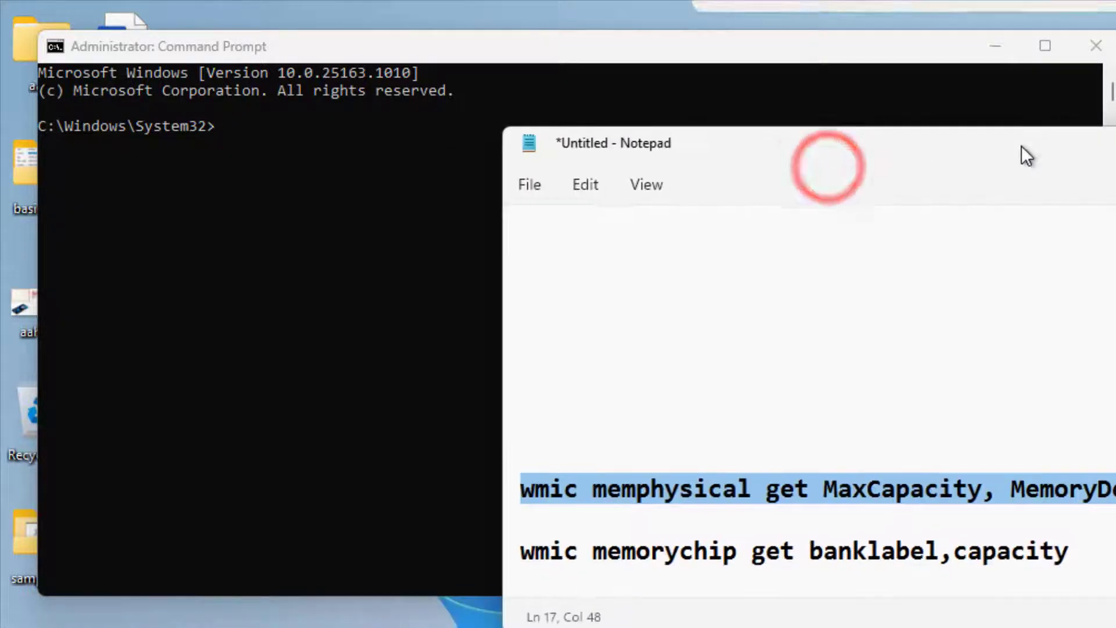
right_click(343, 145)
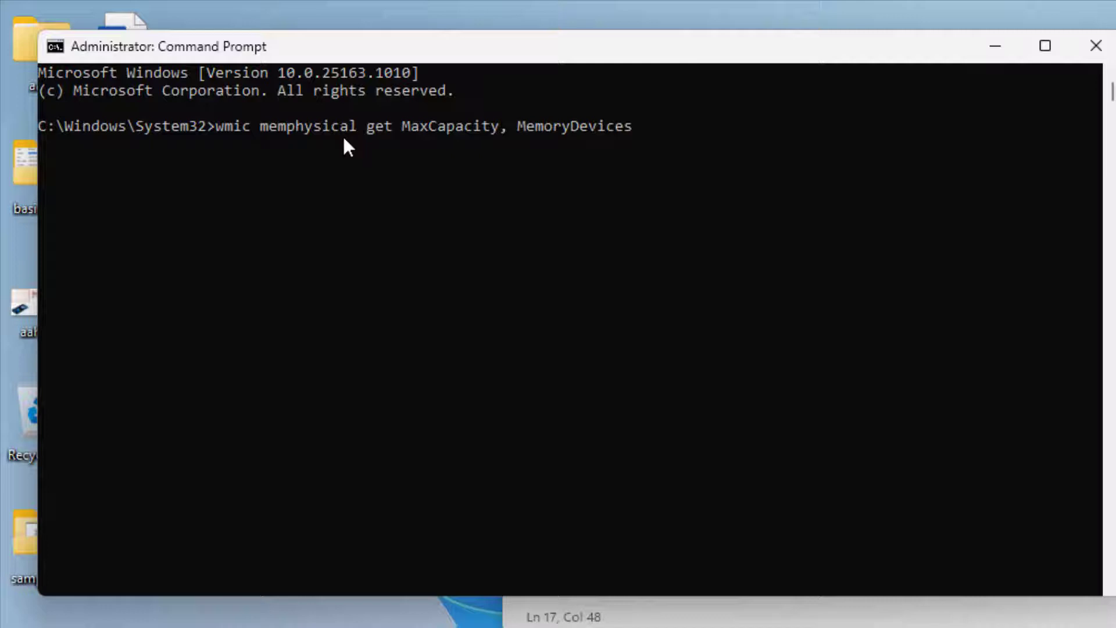
key(Return)
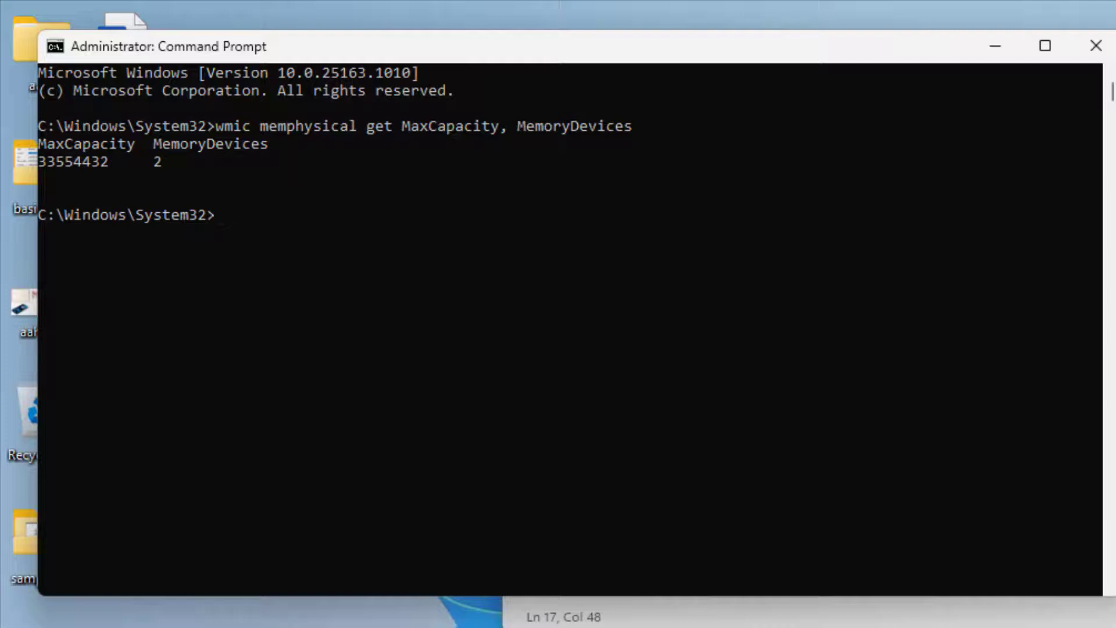
- Copy 'wmic memorychip get banklabel,capacity' from Notepad and run it in the console
key(alt+Tab)
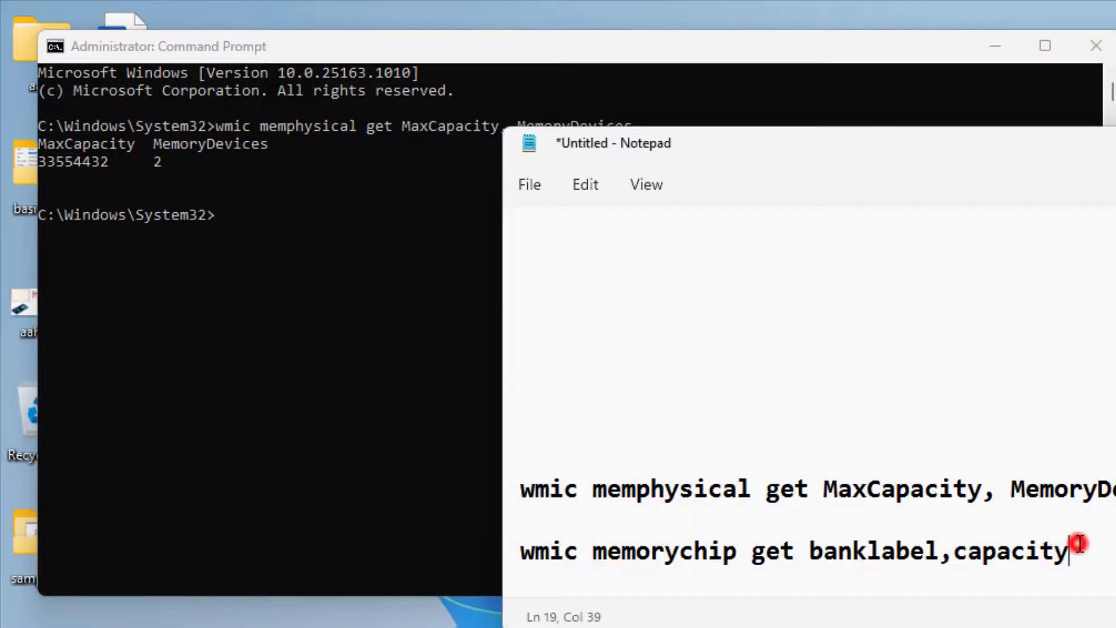
drag(1078, 550, 541, 553)
right_click(541, 552)
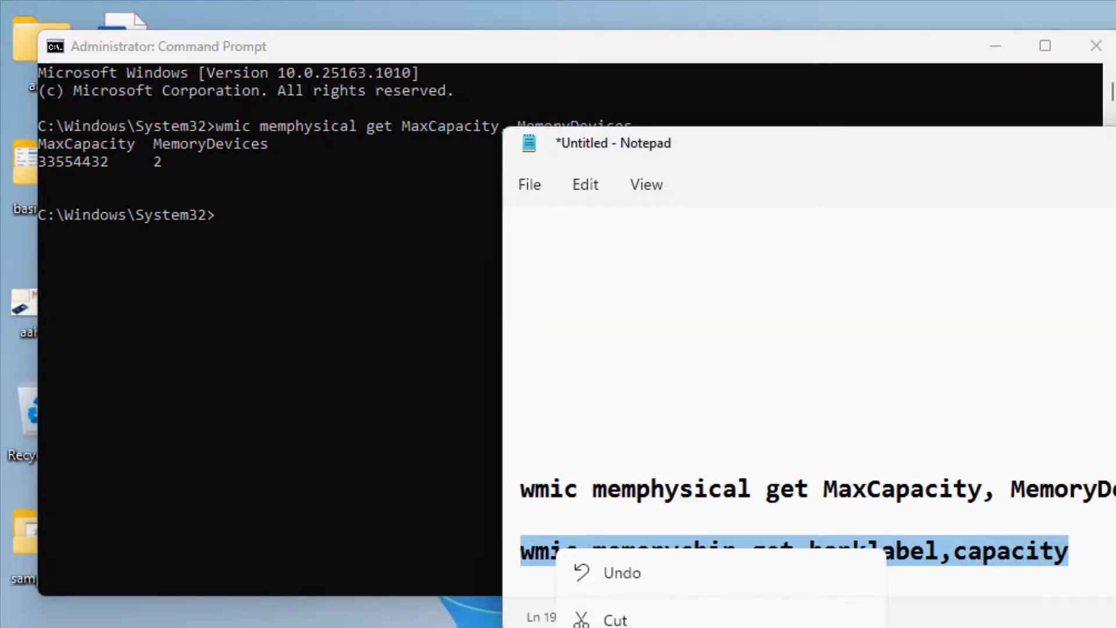
click(611, 567)
click(249, 230)
key(ctrl+v)
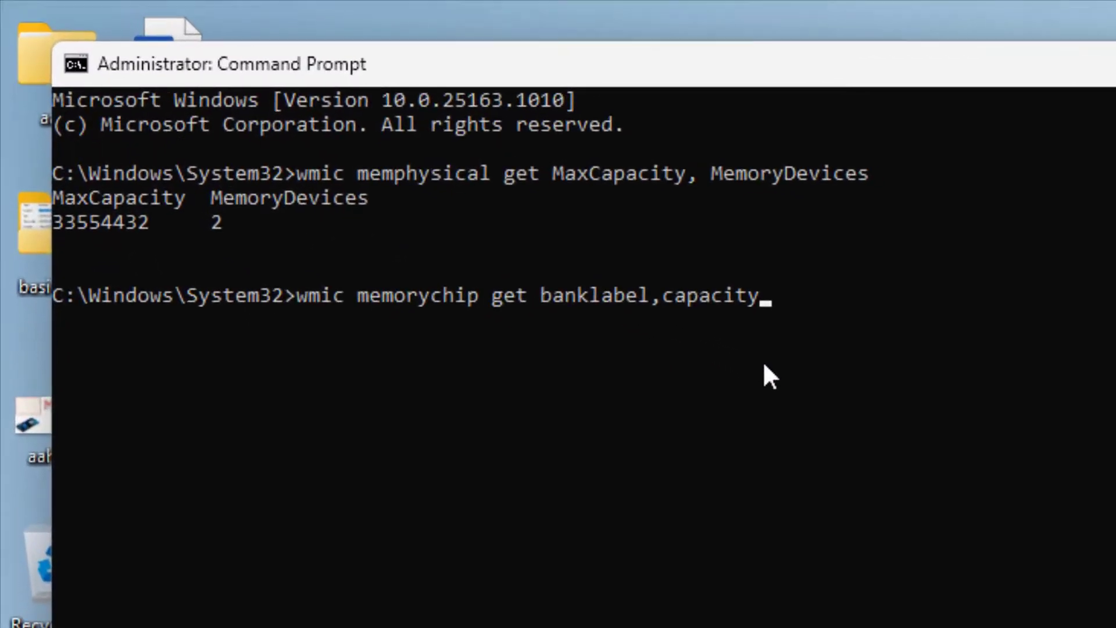
key(Return)
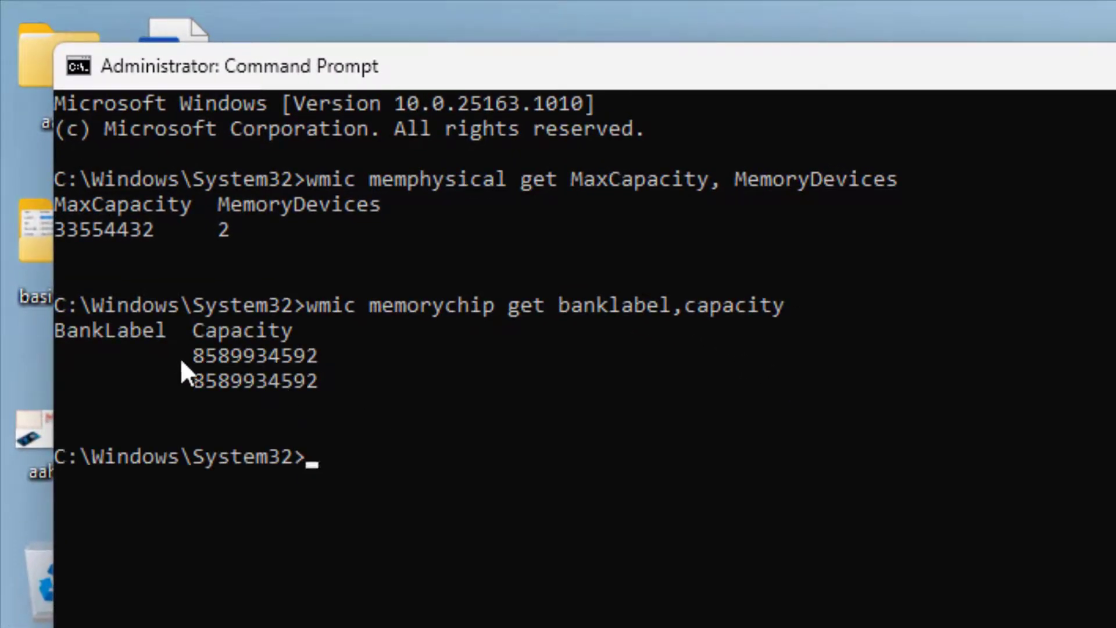
click(231, 367)
click(264, 356)
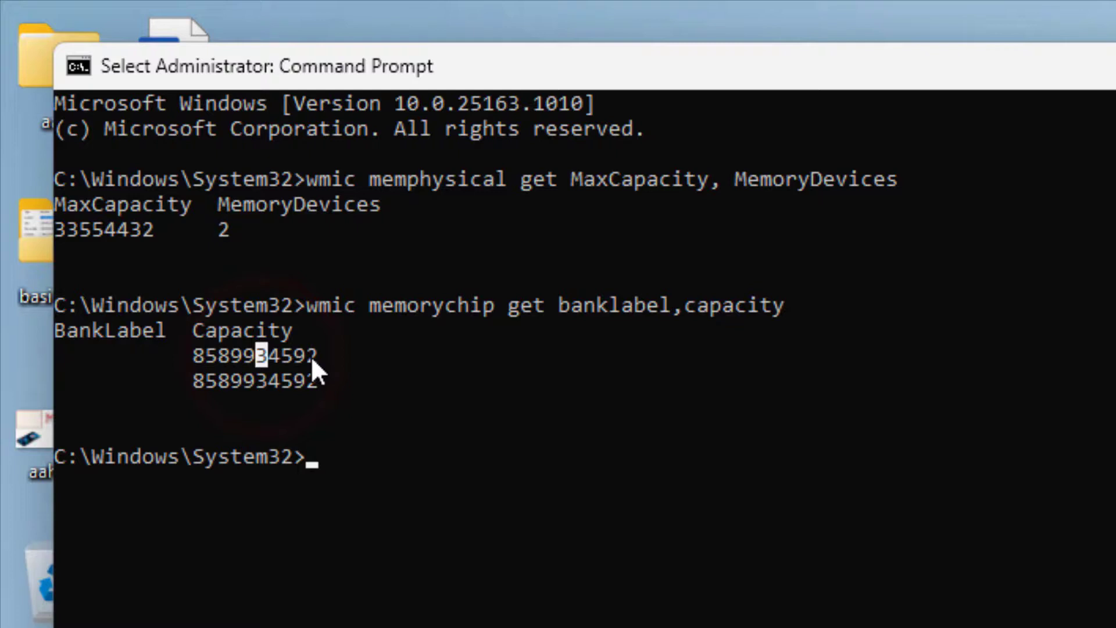
drag(316, 356, 192, 356)
drag(356, 382, 187, 381)
click(462, 408)
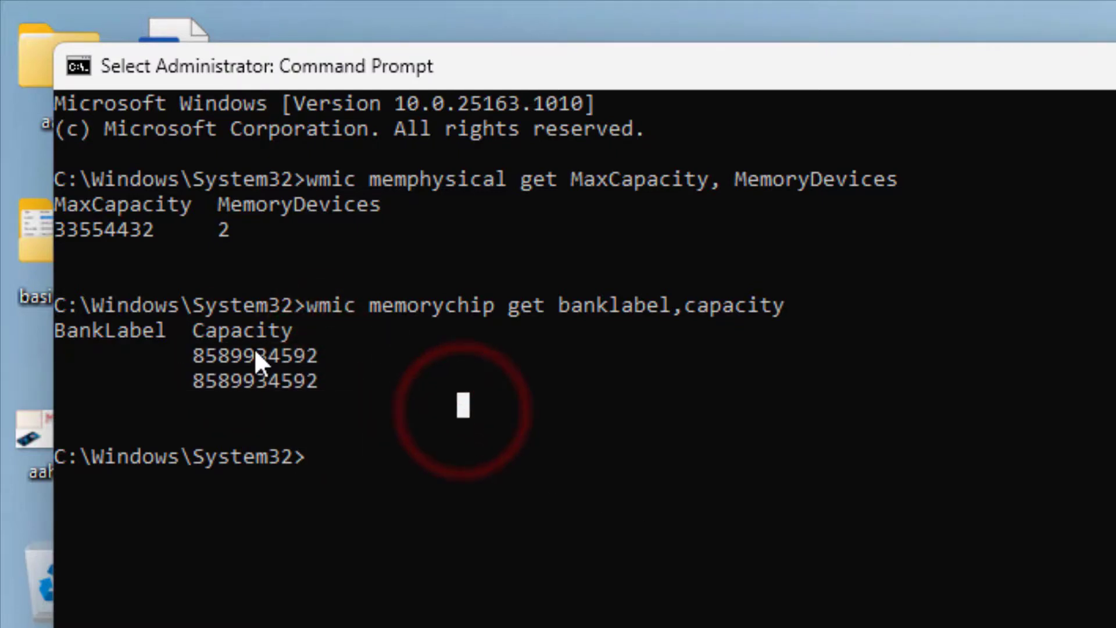